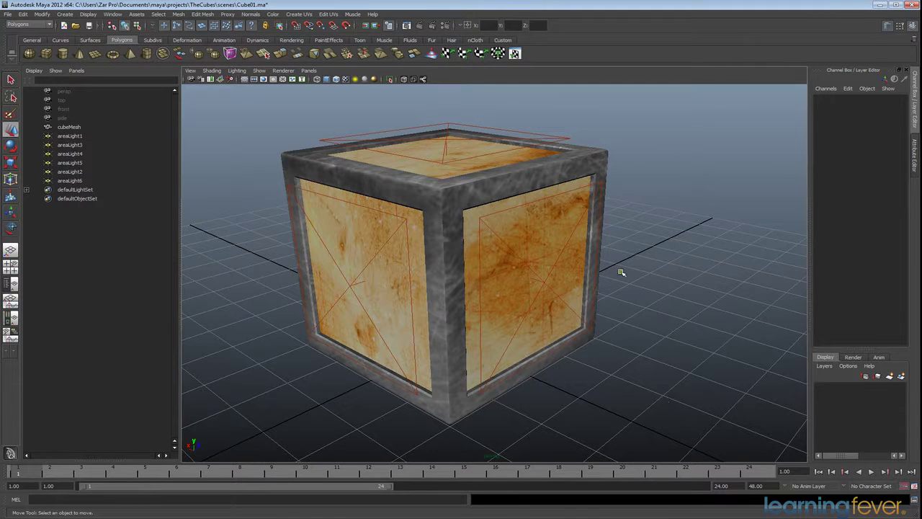
Step: Render the cube in the perspective view, and inspect the attributes of areaLight5 in front of the side panel
left_click(419, 26)
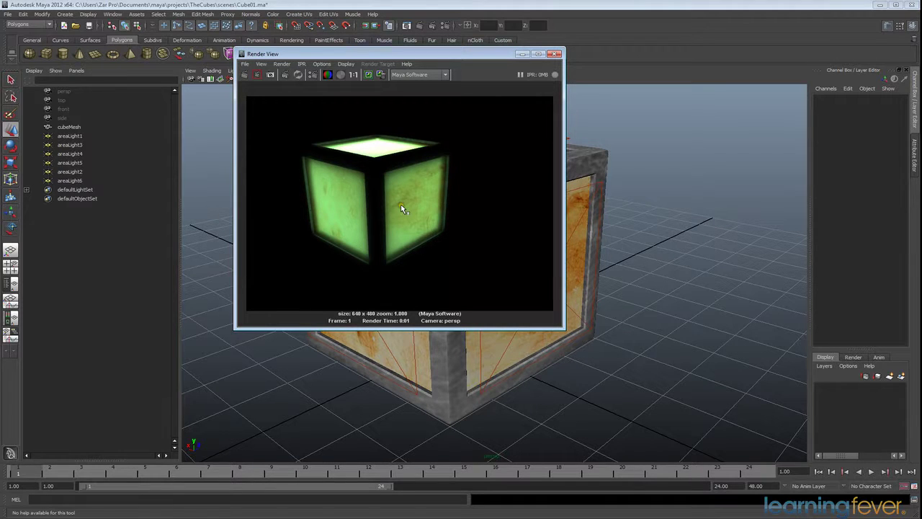
left_click(556, 56)
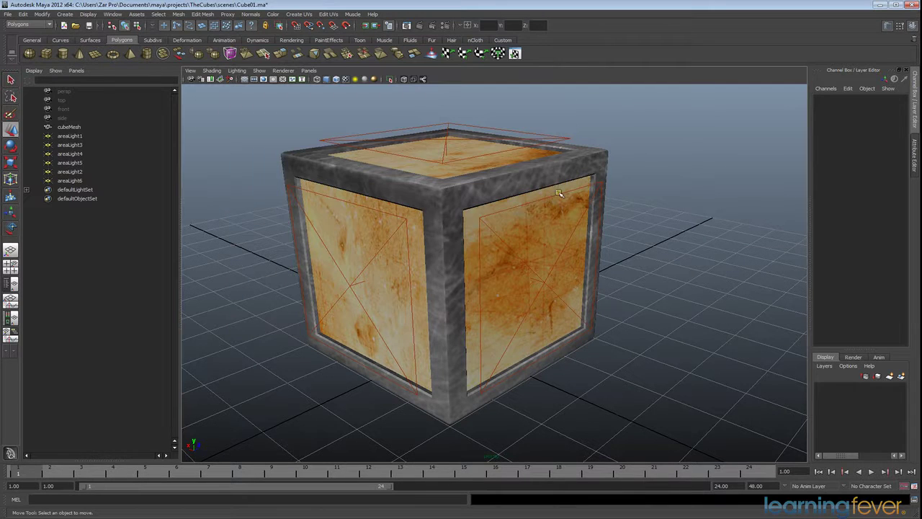
left_click(545, 281)
key("ctrl+a")
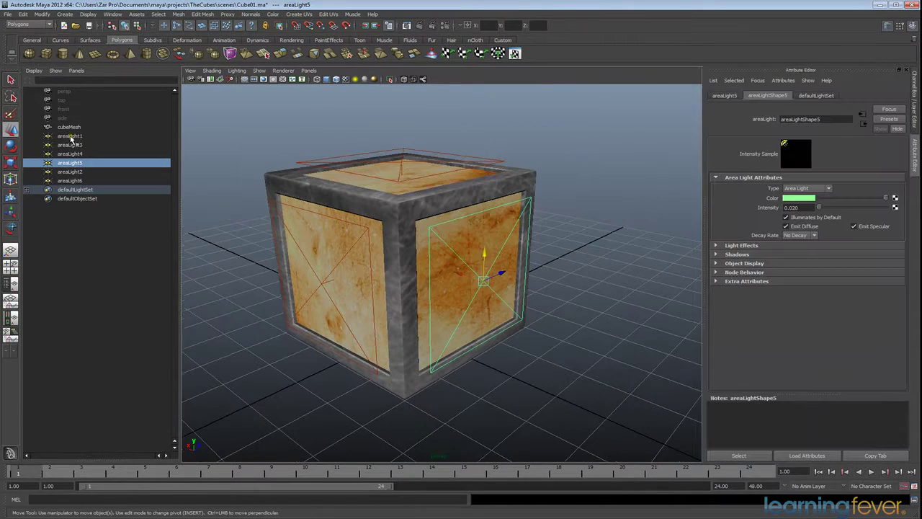
Step: Rename areaLight1, the area light above the cube's top face, as greenLight
left_click(70, 135)
left_click(915, 110)
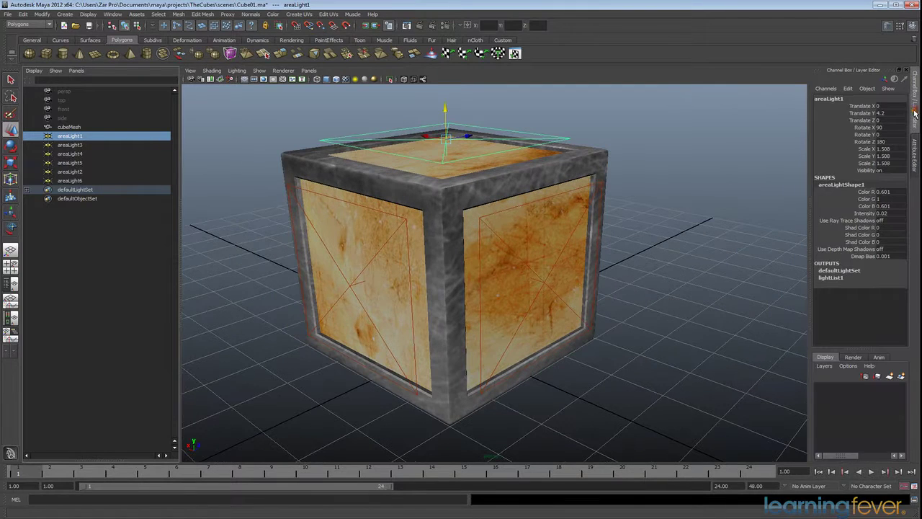
left_click(828, 99)
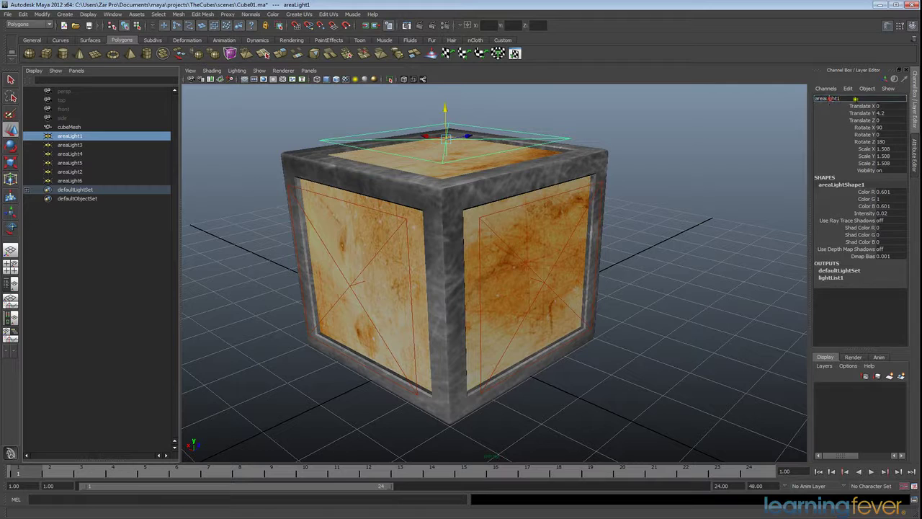
type("green")
key("Return")
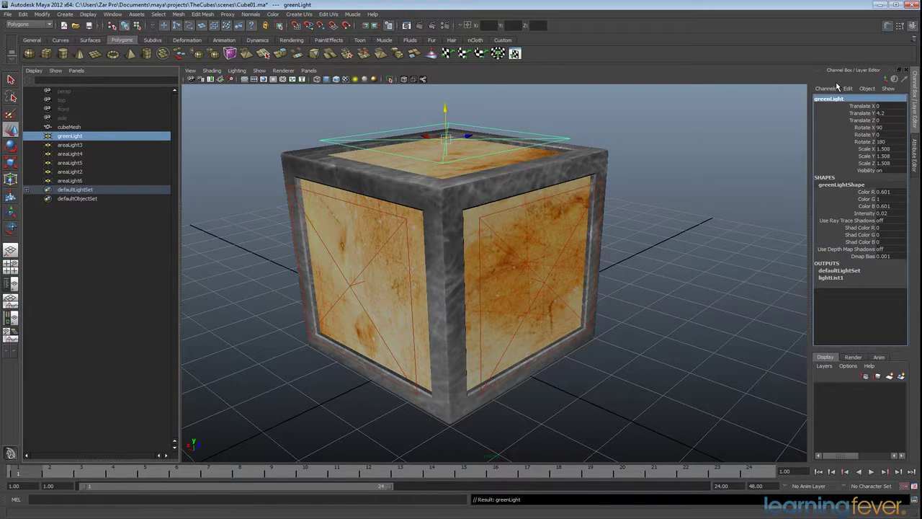
Step: Rename areaLight3 as magentaLight
left_click(69, 146)
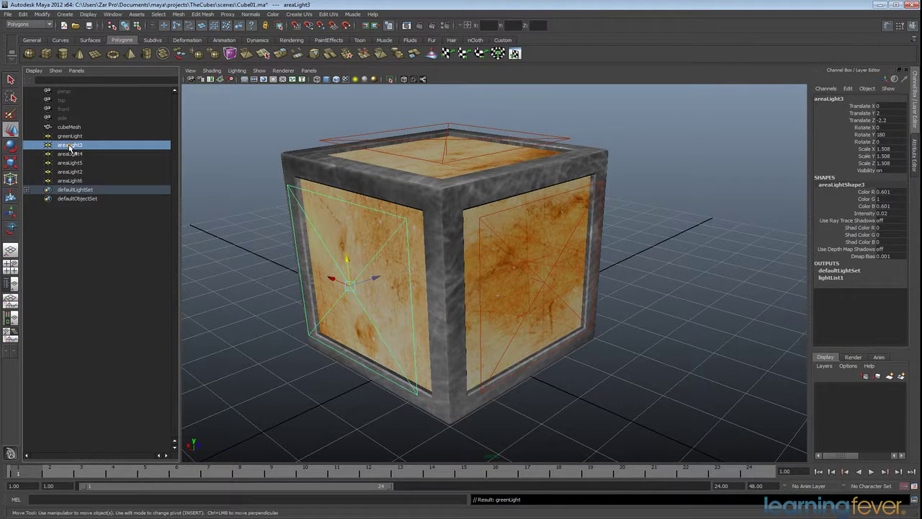
double_click(70, 146)
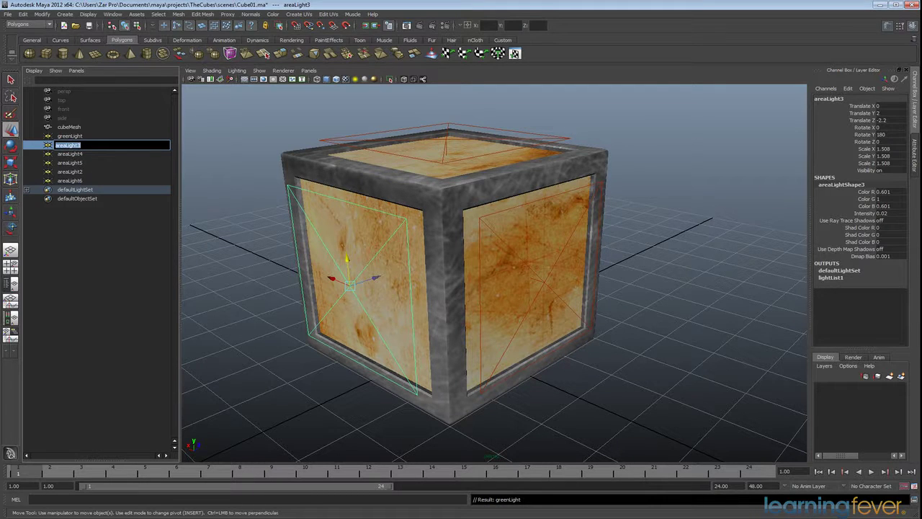
type("magentaLight")
key("Return")
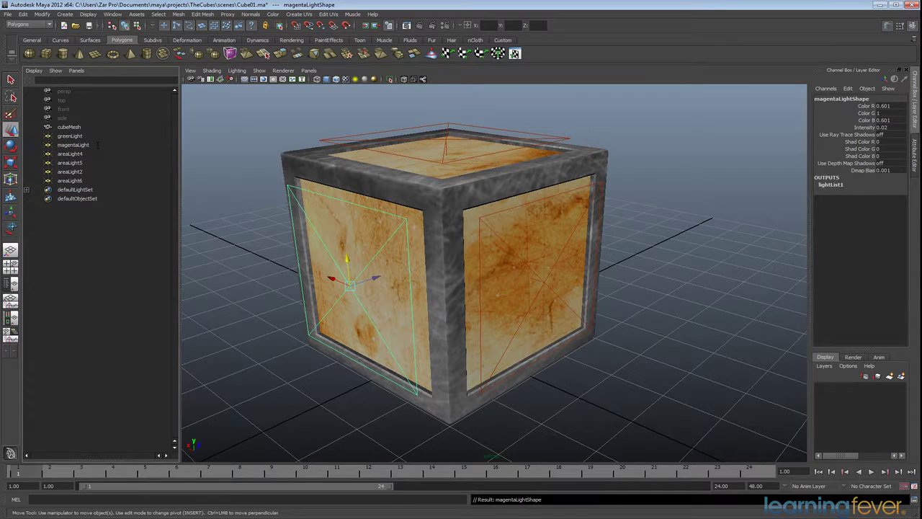
Step: Rename areaLight4 as cyanLight and areaLight5 as yellowLight
left_click(79, 154)
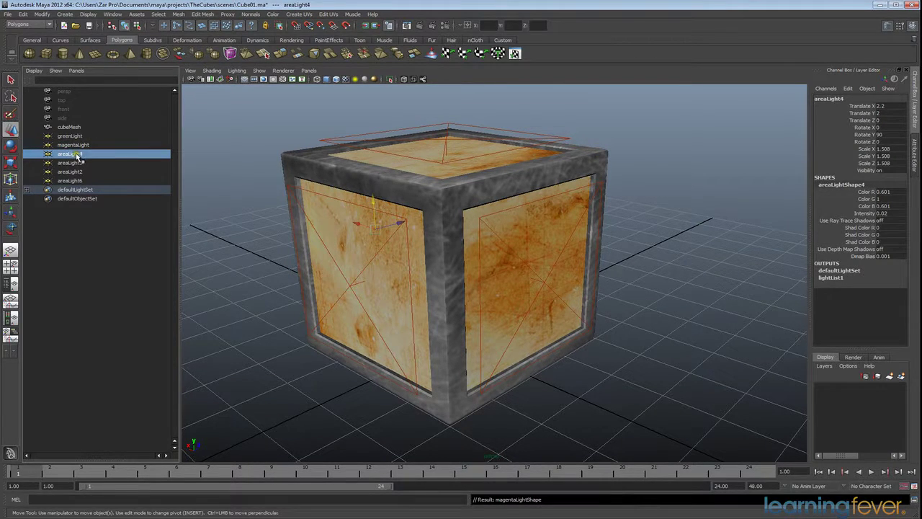
double_click(77, 154)
type("d")
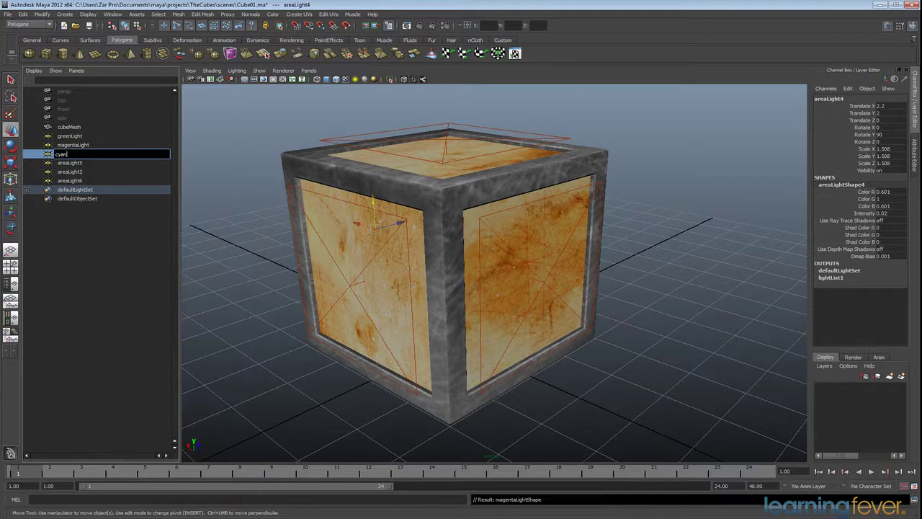
type("yanLight")
left_click(79, 163)
double_click(79, 164)
type("yellowLight")
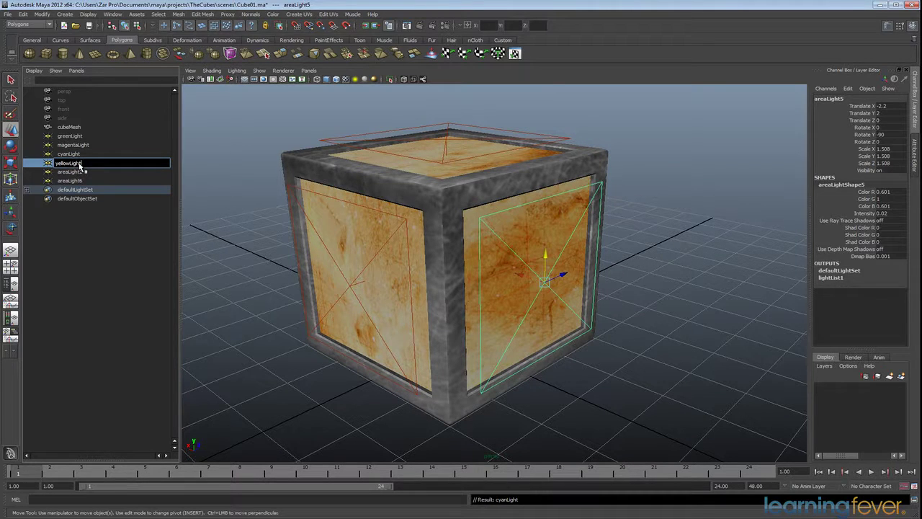
Step: Rename areaLight2 as purpleLight and areaLight6 as blueLight
left_click(66, 173)
double_click(66, 173)
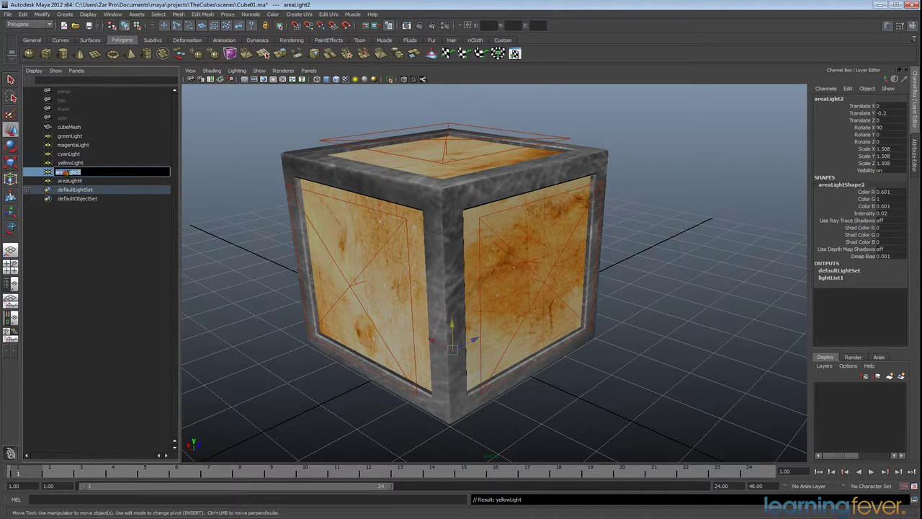
type("purpleLight")
left_click(74, 181)
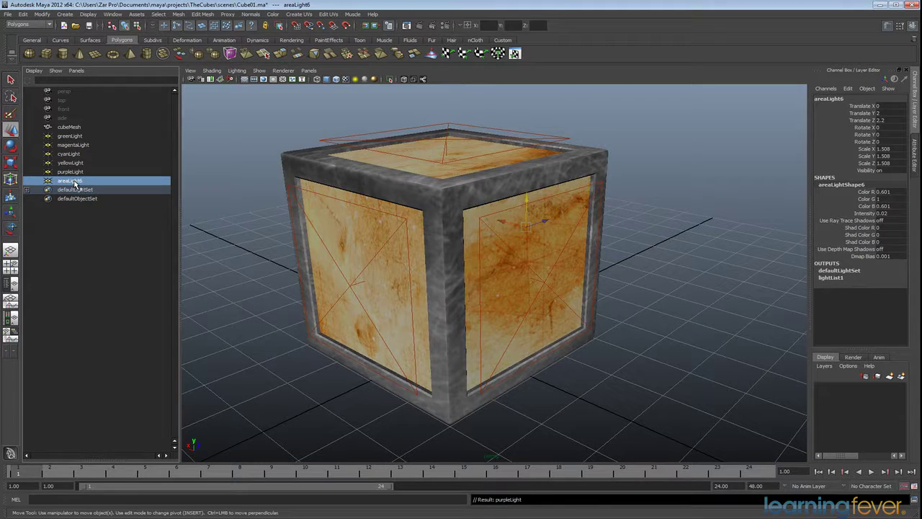
double_click(74, 183)
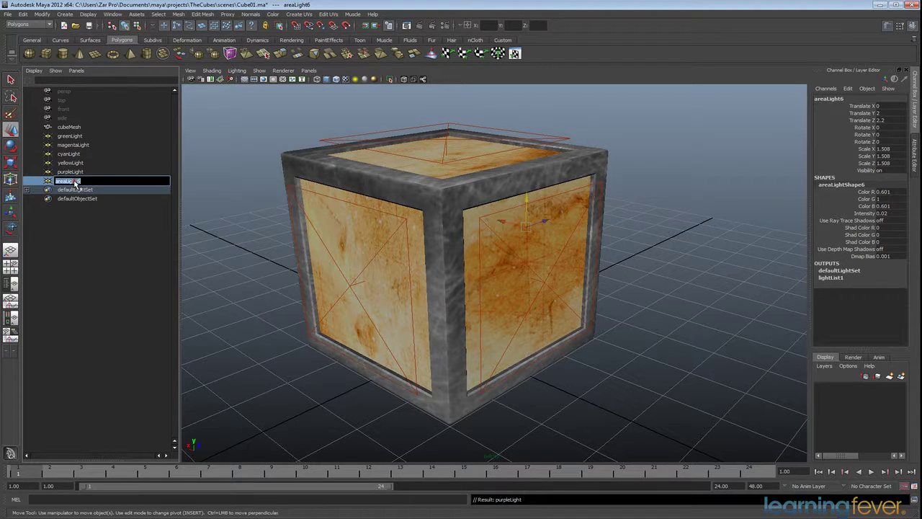
type("blueLight")
key("Return")
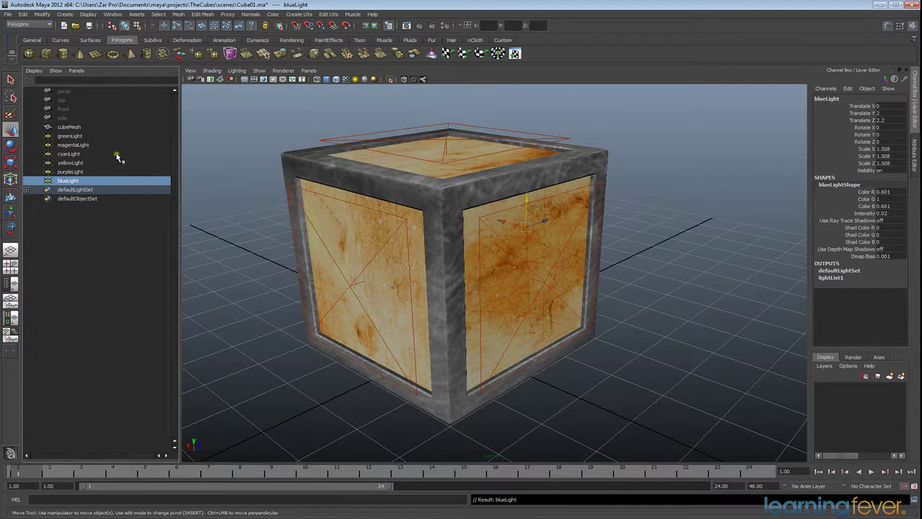
Step: Leave greenLight's colour as it is and shift the hue of magentaLight's colour to a light magenta pink
left_click(75, 137)
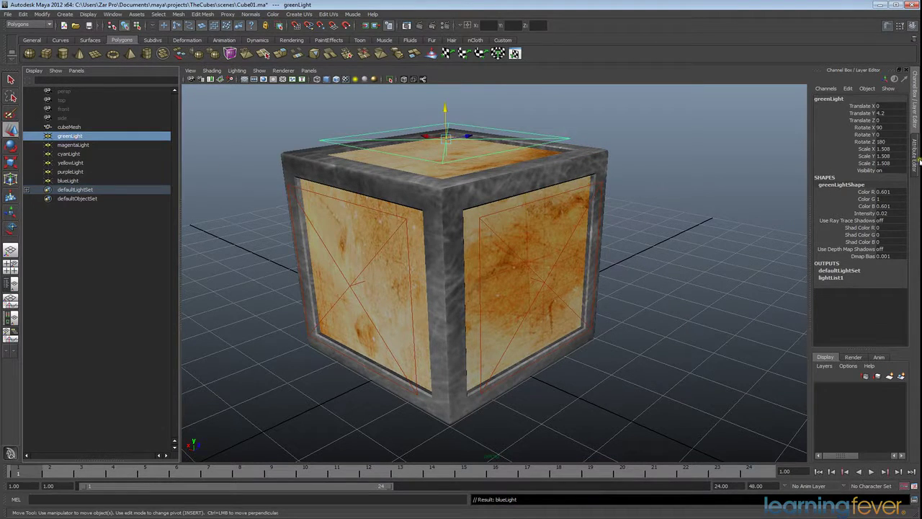
left_click(914, 159)
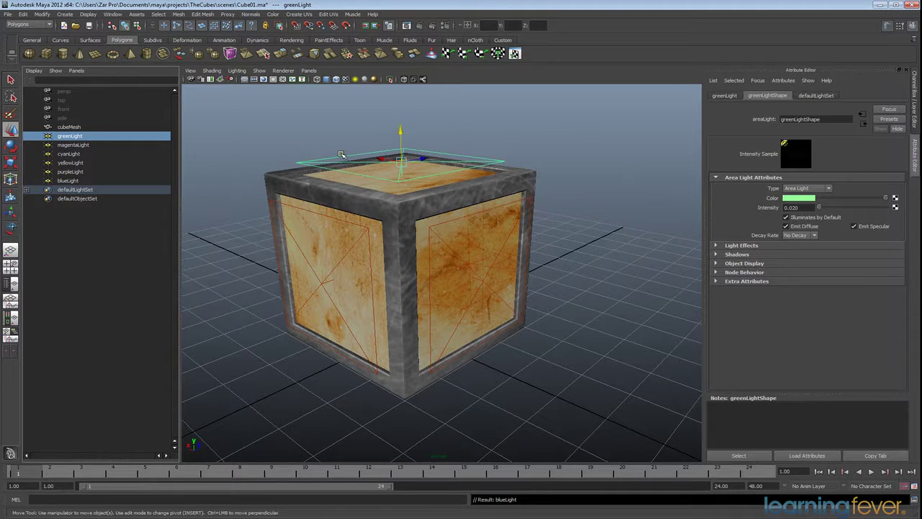
left_click(72, 145)
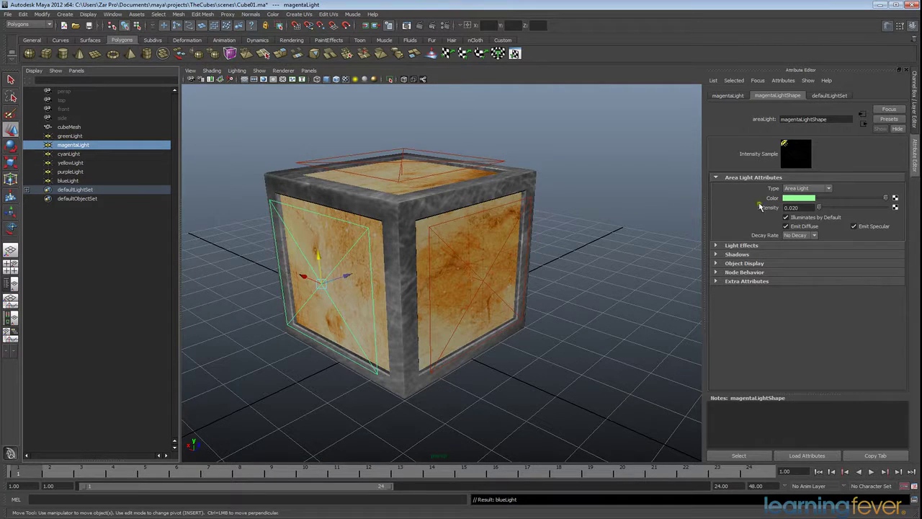
left_click(800, 198)
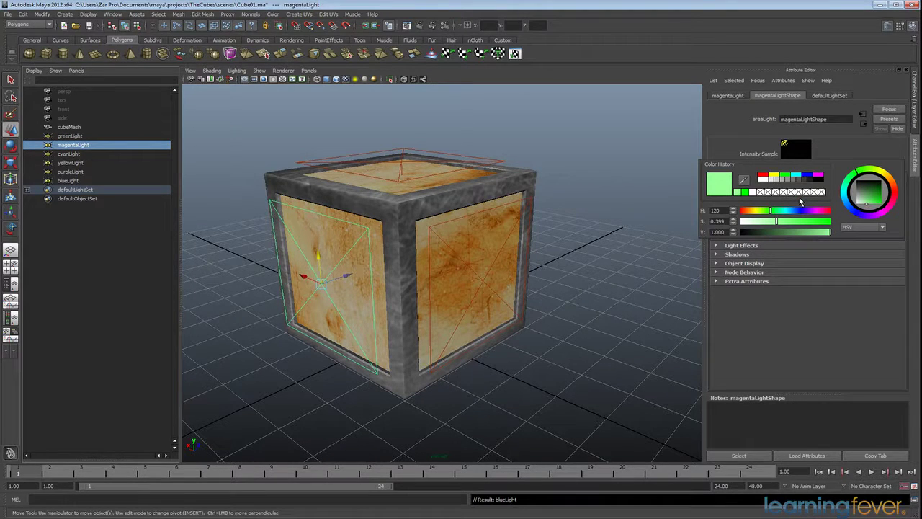
mouse_move(771, 213)
left_mouse_down()
mouse_move(818, 216)
mouse_move(772, 221)
left_mouse_up()
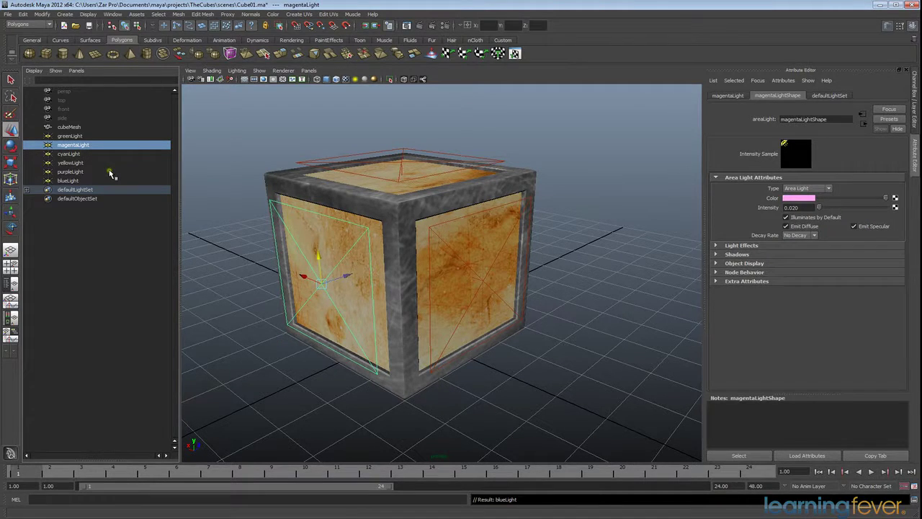
Step: Change cyanLight's colour to a light cyan and yellowLight's colour to a bright yellow
left_click(60, 155)
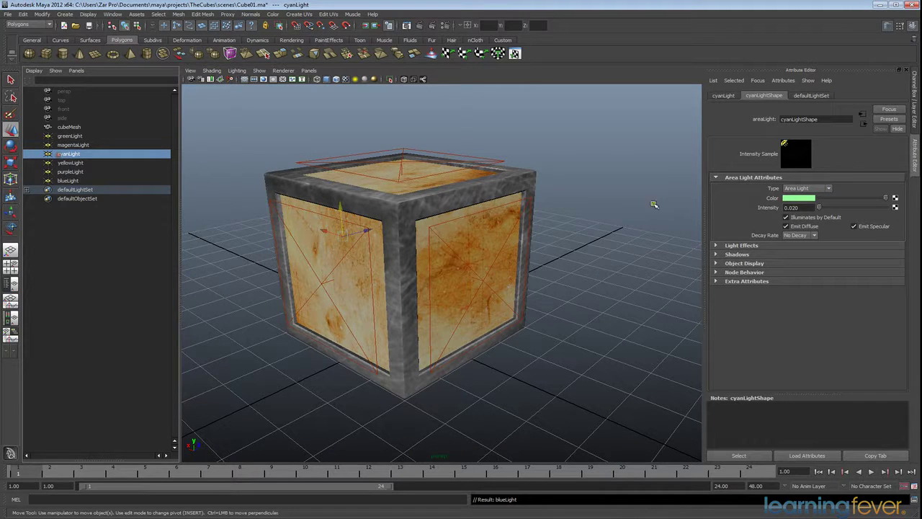
left_click(805, 204)
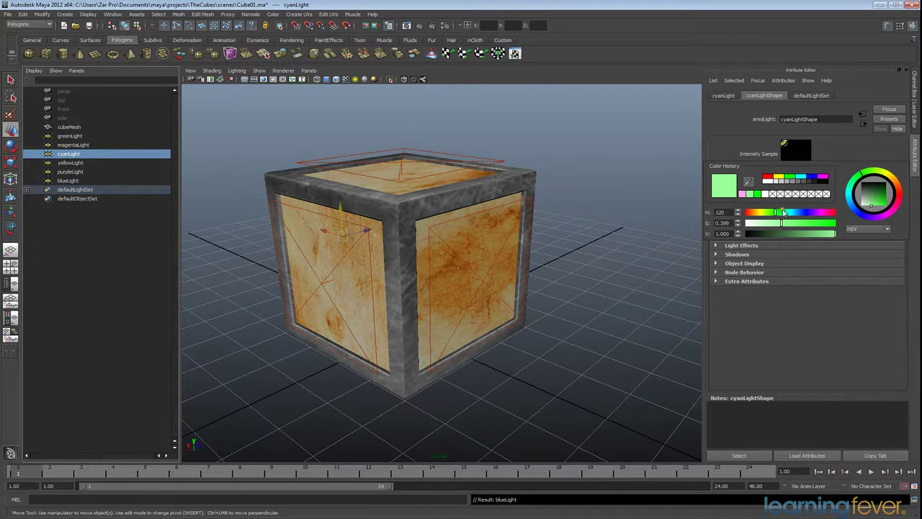
mouse_move(777, 214)
left_mouse_down()
mouse_move(794, 215)
mouse_move(794, 236)
mouse_move(787, 226)
left_mouse_up()
left_click(70, 163)
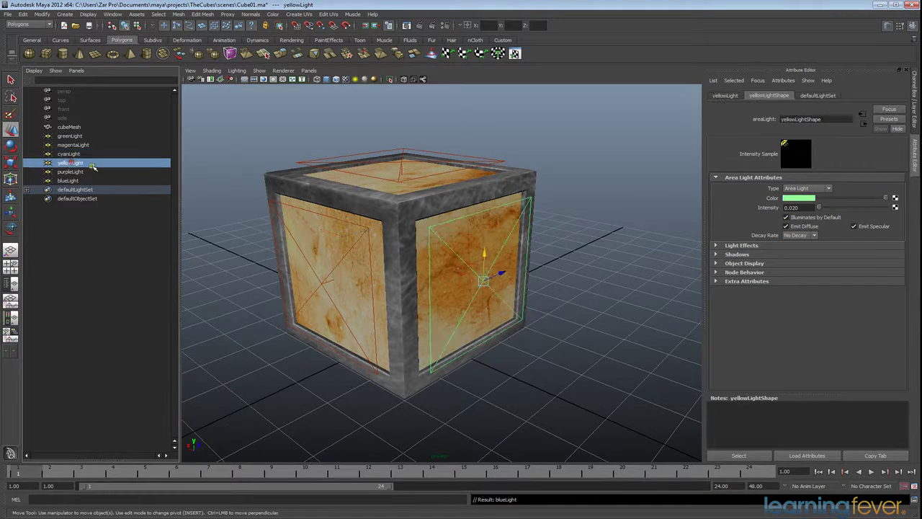
left_click(790, 199)
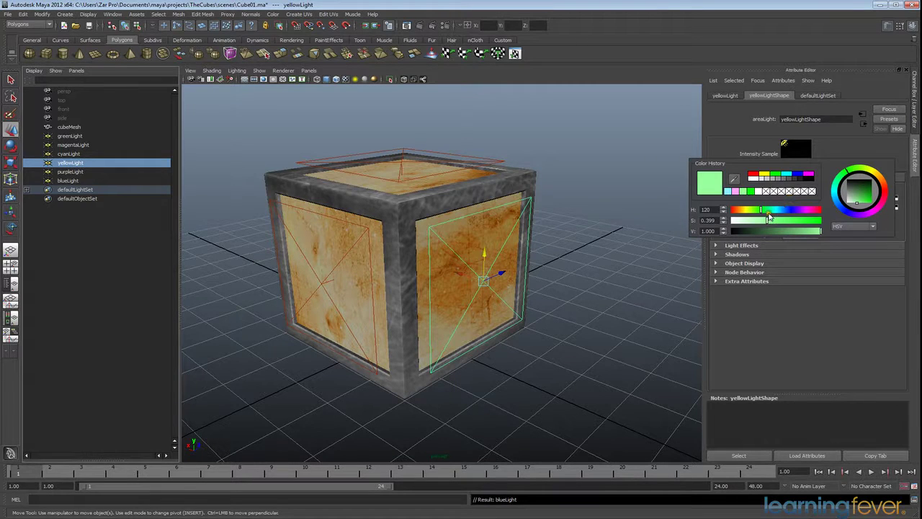
left_click_drag(762, 210, 779, 223)
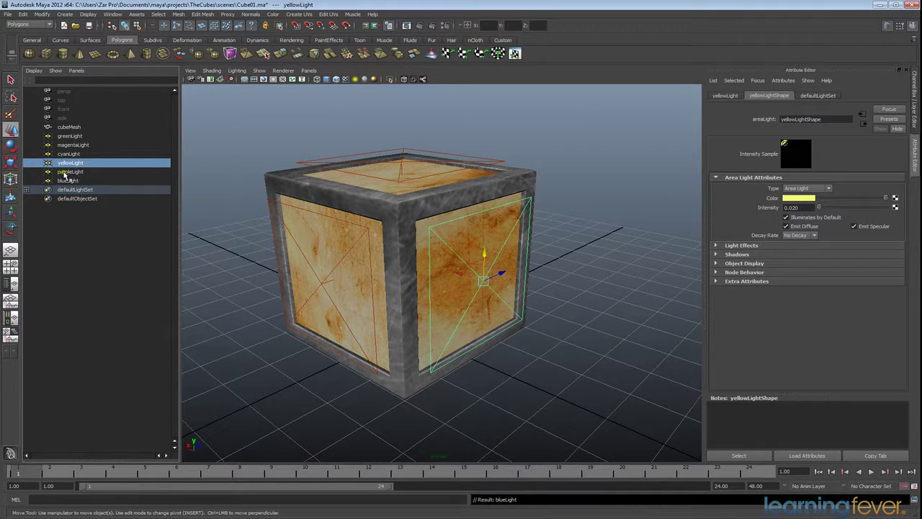
Step: Change purpleLight's colour to a light purple with a hue of about 253
left_click(65, 173)
left_click(796, 198)
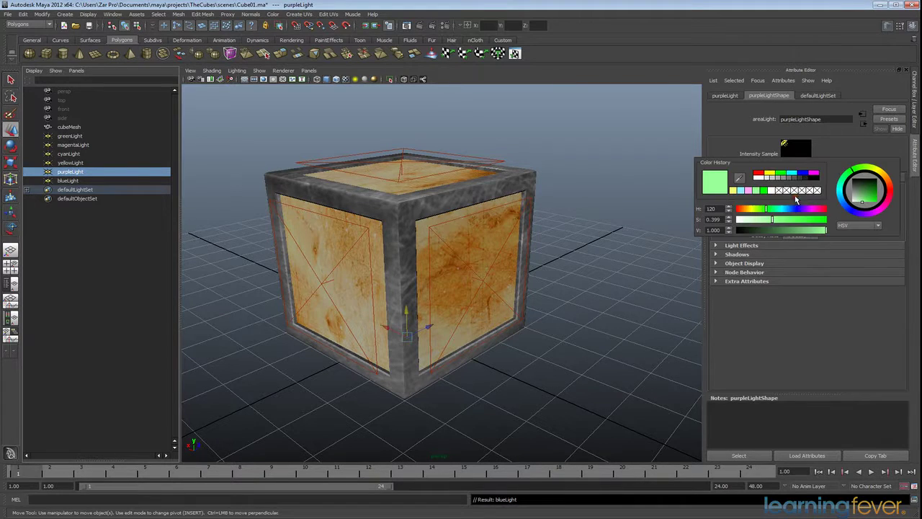
left_click_drag(765, 209, 799, 211)
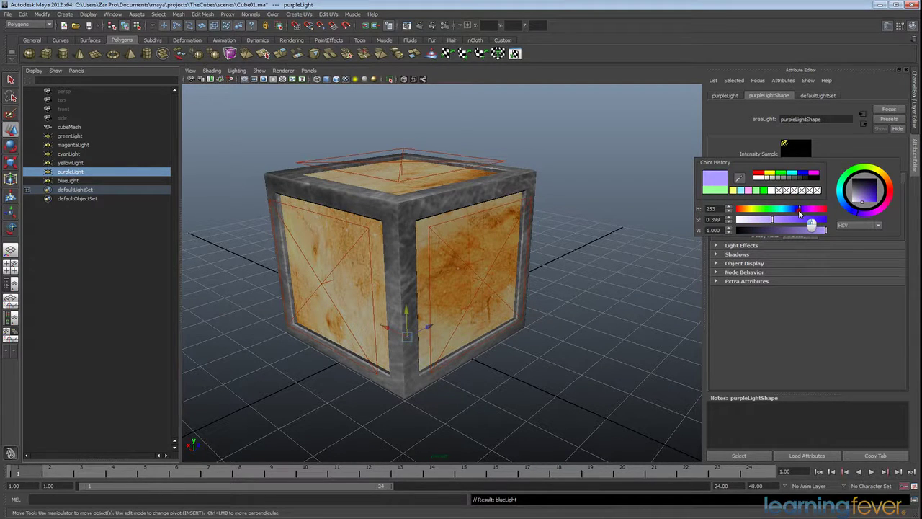
Step: Change blueLight's colour to a medium blue, adjusting its hue and saturation and lowering its brightness slightly
left_click(67, 180)
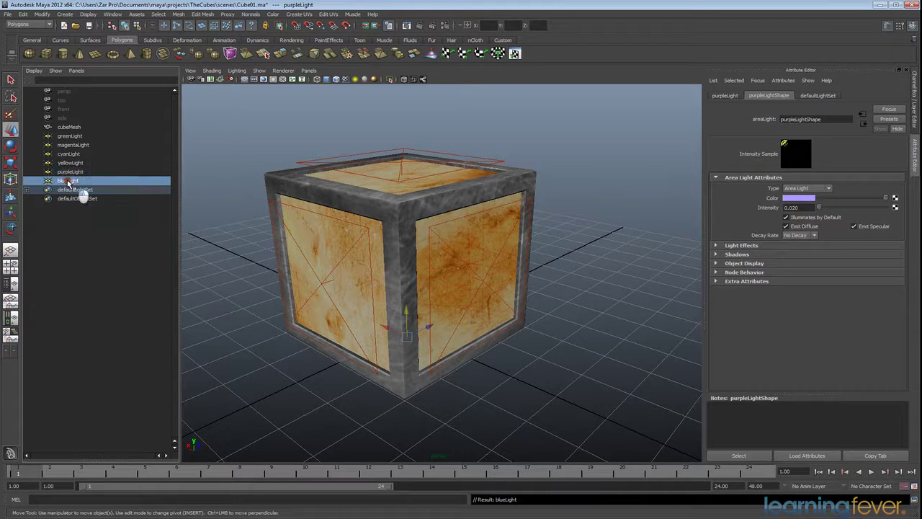
left_click(798, 198)
left_click_drag(765, 211, 800, 212)
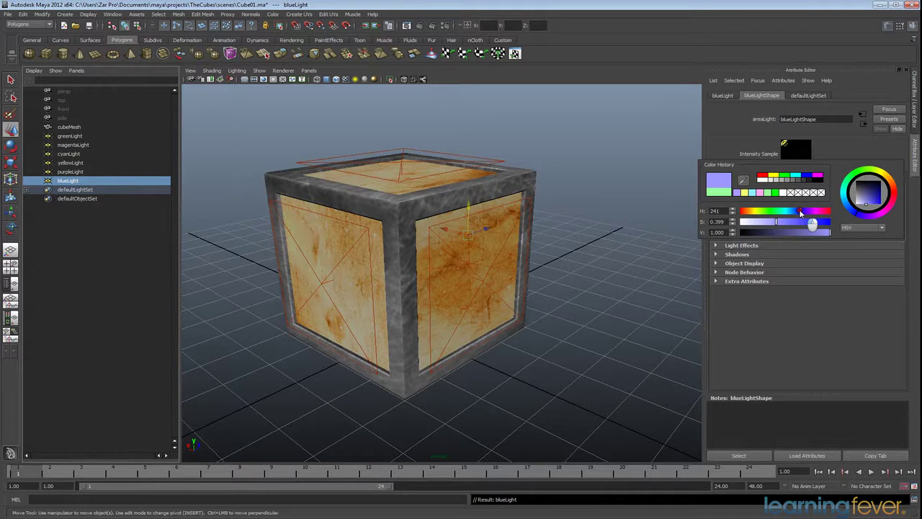
left_click(781, 221)
left_click_drag(782, 221, 778, 220)
left_click(798, 211)
mouse_move(797, 212)
left_mouse_down()
mouse_move(819, 232)
mouse_move(787, 221)
left_mouse_up()
left_click(821, 233)
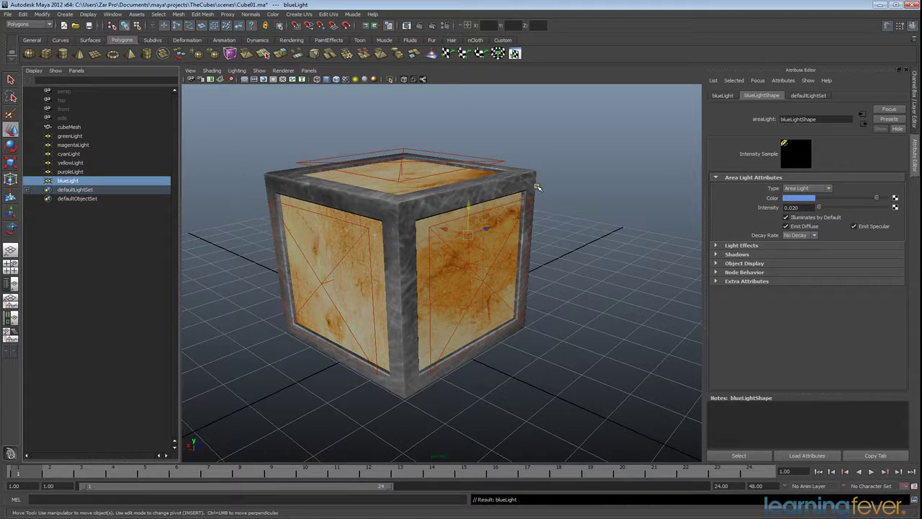
Step: Render the cube from below and again from above on the opposite side to check the coloured lights on all six faces
left_click(580, 196)
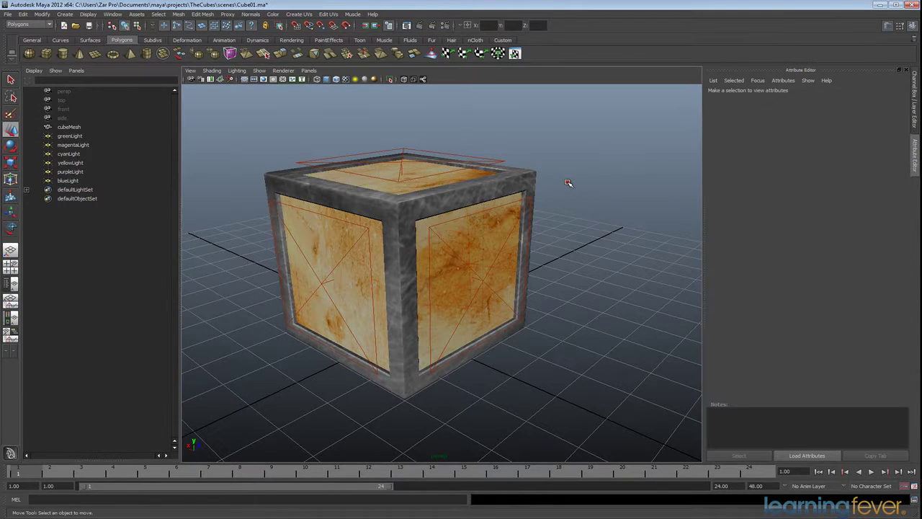
left_click_drag(580, 205, 479, 170, "alt")
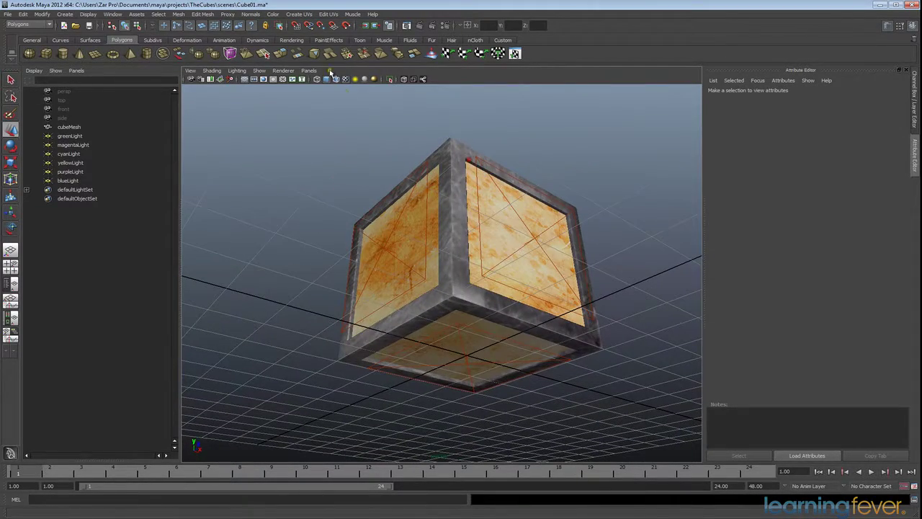
left_click(422, 25)
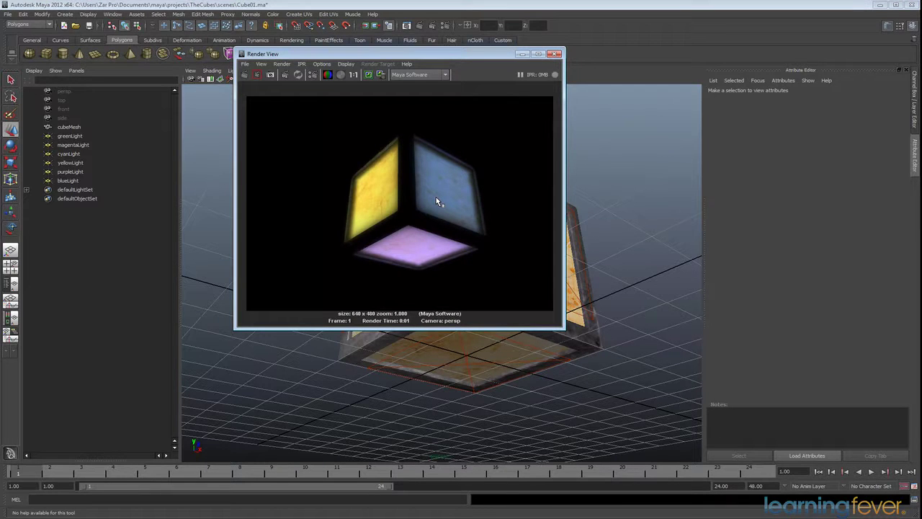
left_click(554, 54)
left_click_drag(411, 301, 611, 362, "alt")
left_click(422, 25)
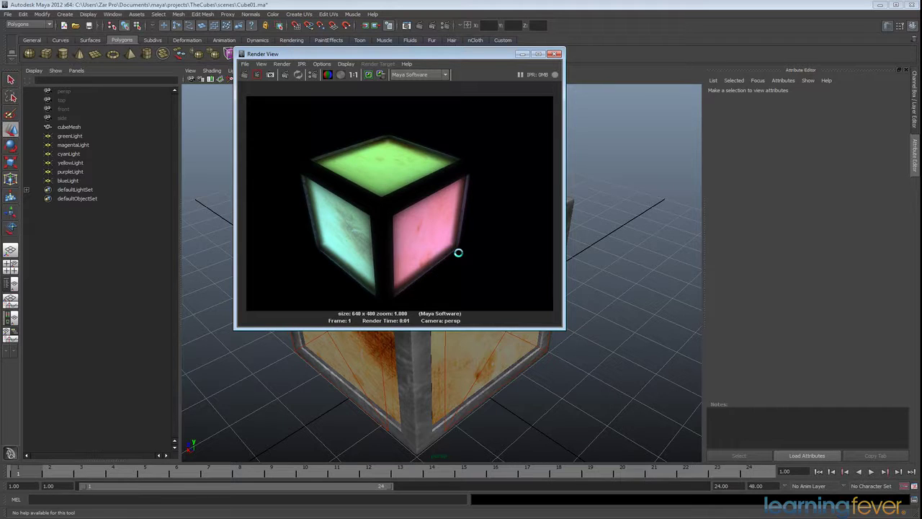
Step: Close the render window, parent all six area lights from greenLight to blueLight under cubeMesh, and expand its hierarchy
left_click(554, 54)
left_click_drag(590, 264, 451, 249, "alt")
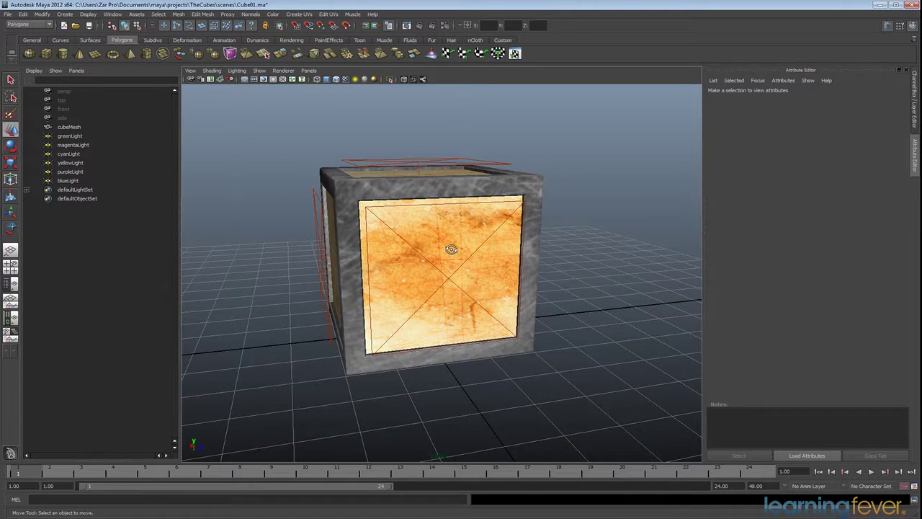
left_click(66, 181)
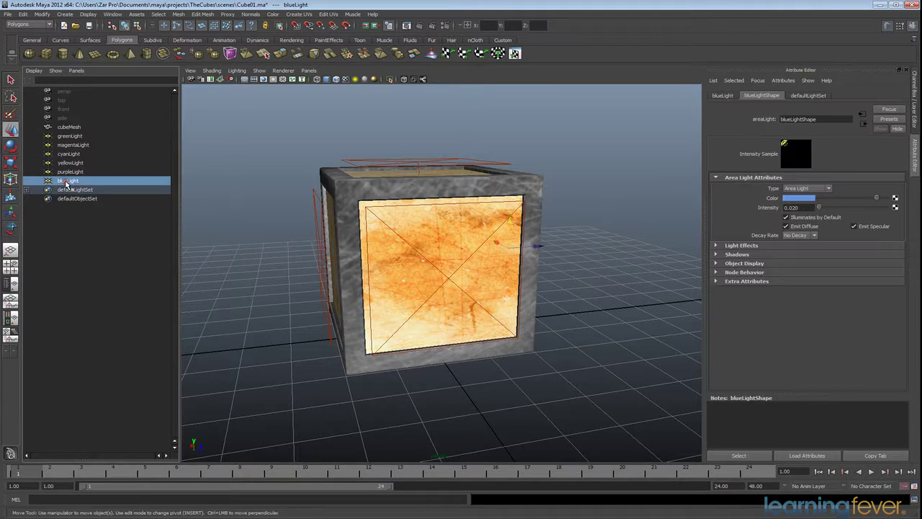
left_click(68, 137, "shift")
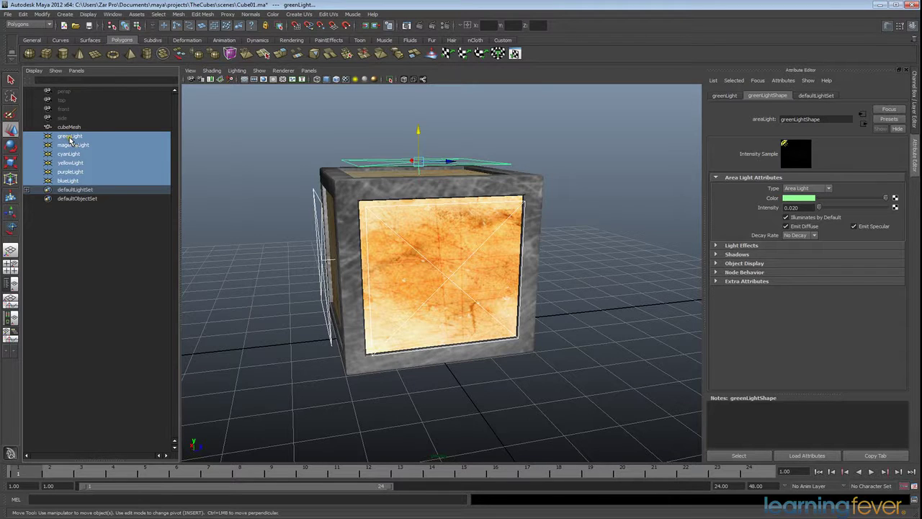
middle_click_drag(70, 139, 70, 130)
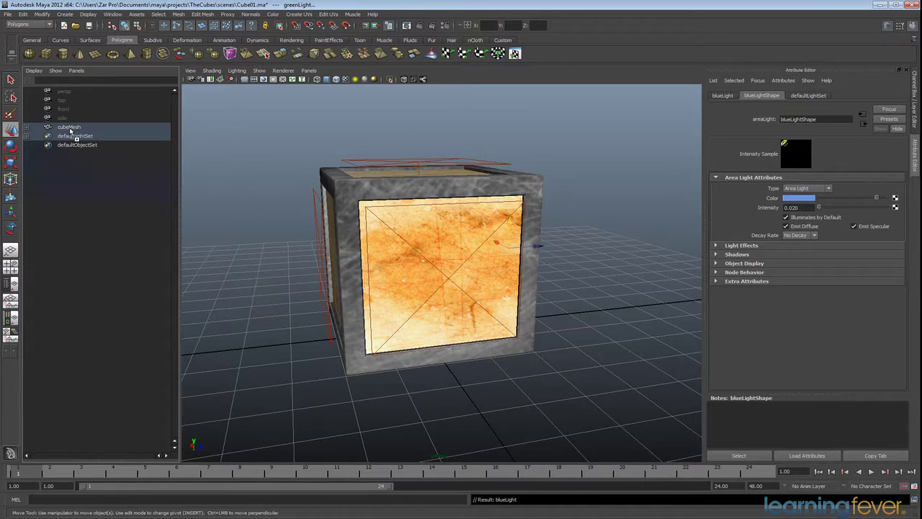
left_click(26, 127)
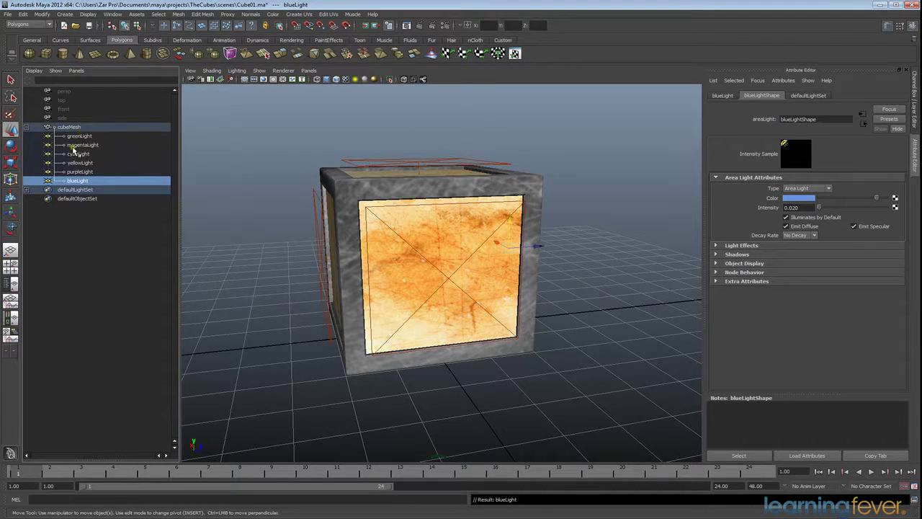
Step: Move cubeMesh in the viewport to test whether its child lights follow, and undo the move
left_click(339, 196)
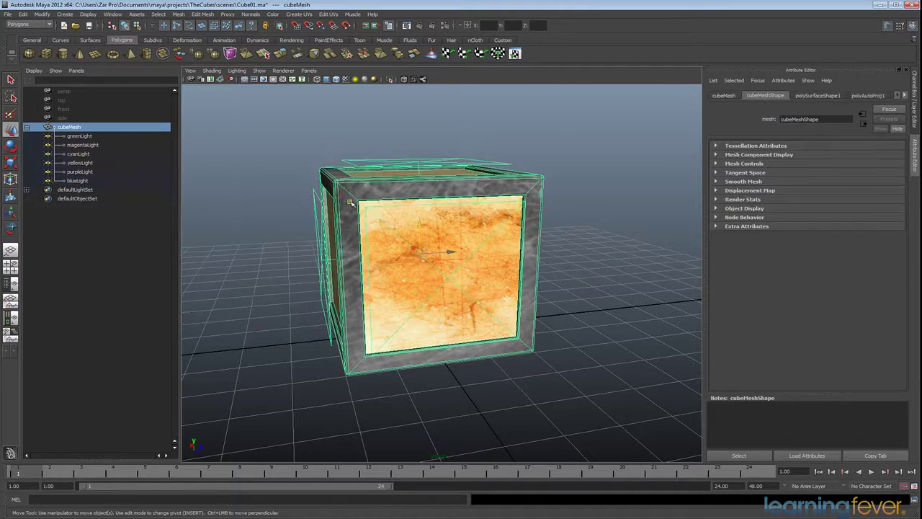
left_click_drag(422, 254, 519, 175)
key("ctrl+z")
left_click_drag(375, 242, 392, 279, "alt")
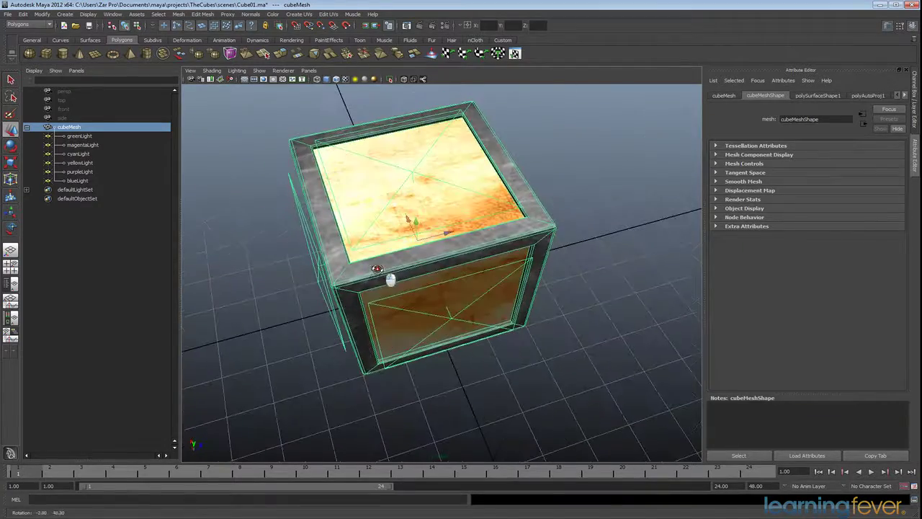
Step: Deselect the cube, switch to the Select tool and save the Cube01.ma scene
left_click(625, 236)
left_click_drag(536, 258, 456, 237, "alt")
left_click_drag(441, 225, 442, 226, "alt")
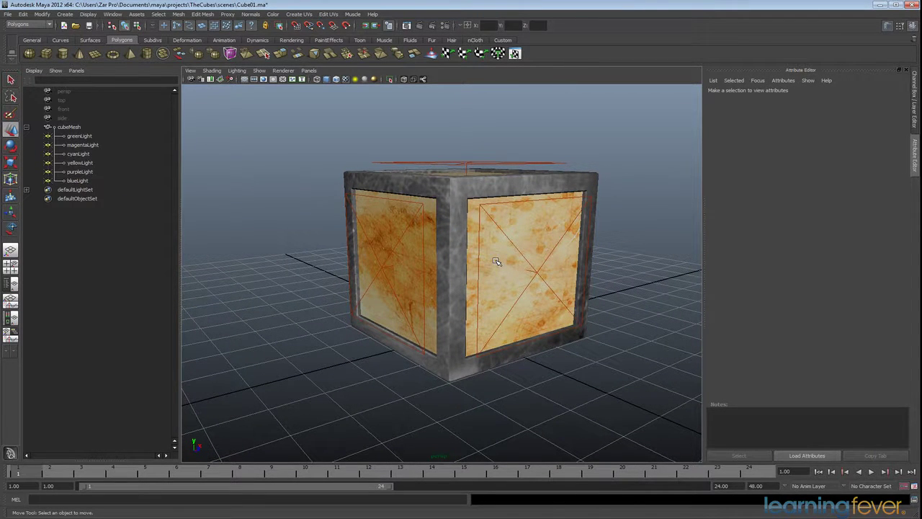
key("q")
key("ctrl+s")
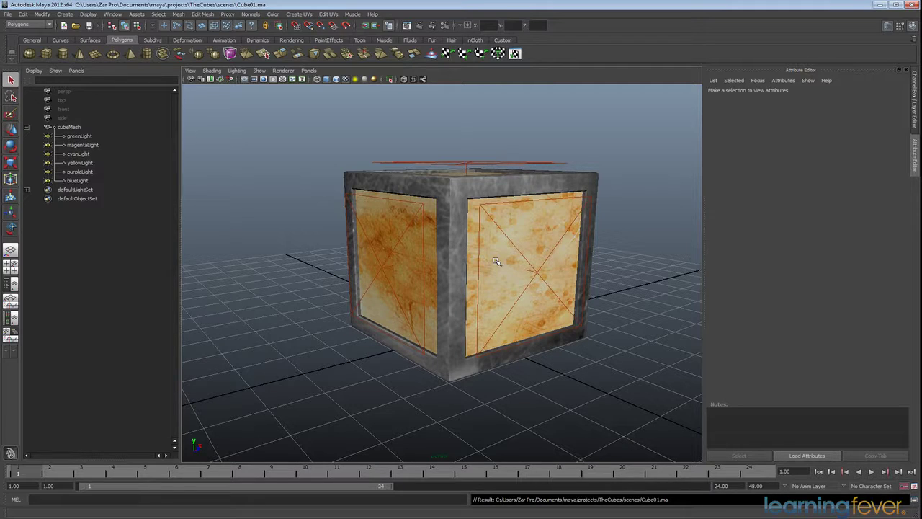